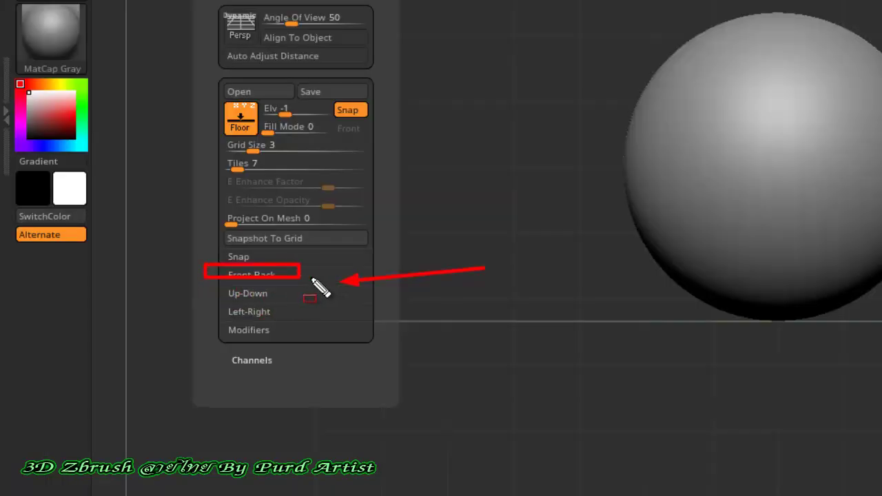
Expand the Draw palette's Front-Back grid section to reveal its Map1 and Map2 slots
left_click_drag(257, 273, 344, 286)
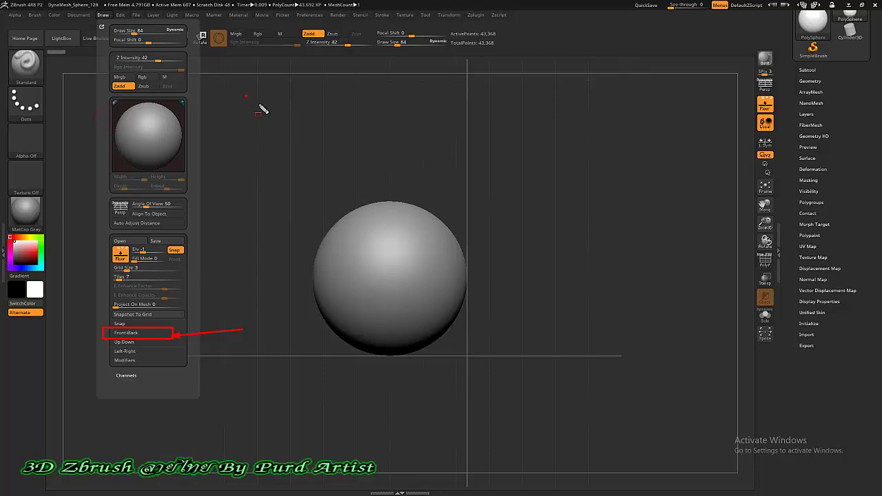
left_click_drag(262, 109, 462, 197)
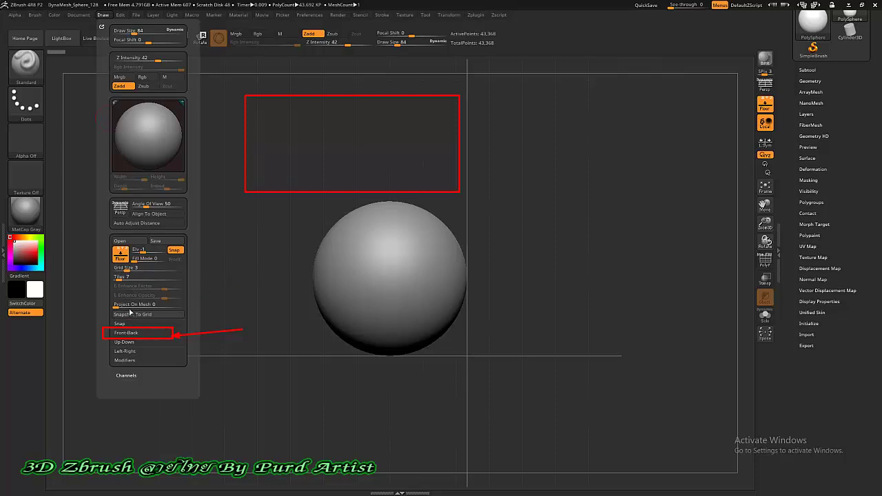
key("Escape")
Open the Quick Pick and Textures picker for the Front-Back grid's Map1 slot
left_click(119, 334)
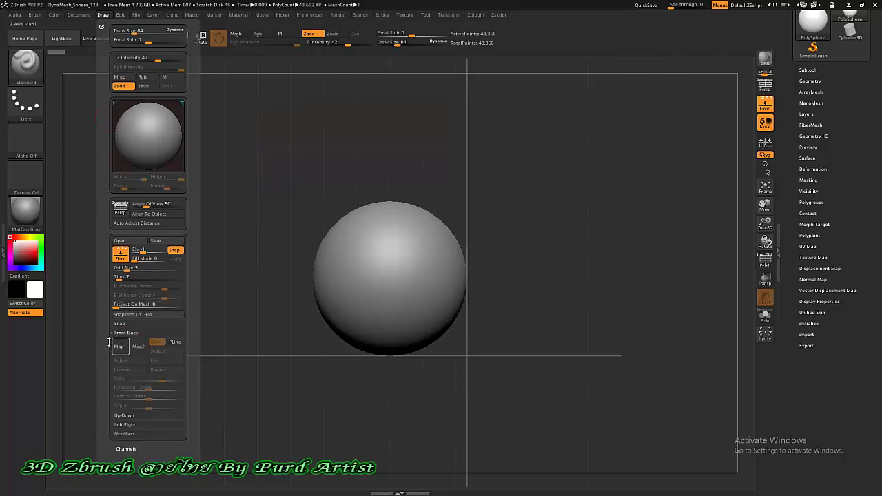
left_click_drag(105, 336, 104, 279)
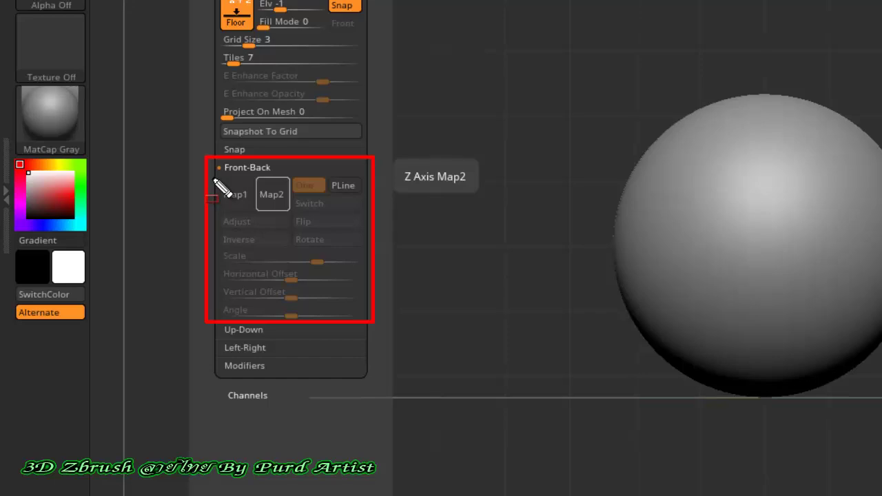
left_click_drag(219, 178, 262, 219)
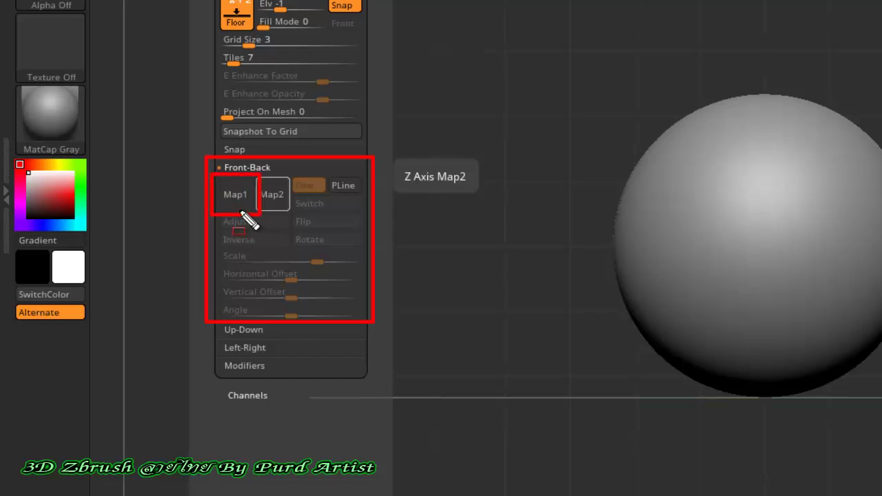
mouse_move(130, 270)
left_mouse_down()
mouse_move(147, 271)
mouse_move(215, 207)
left_mouse_up()
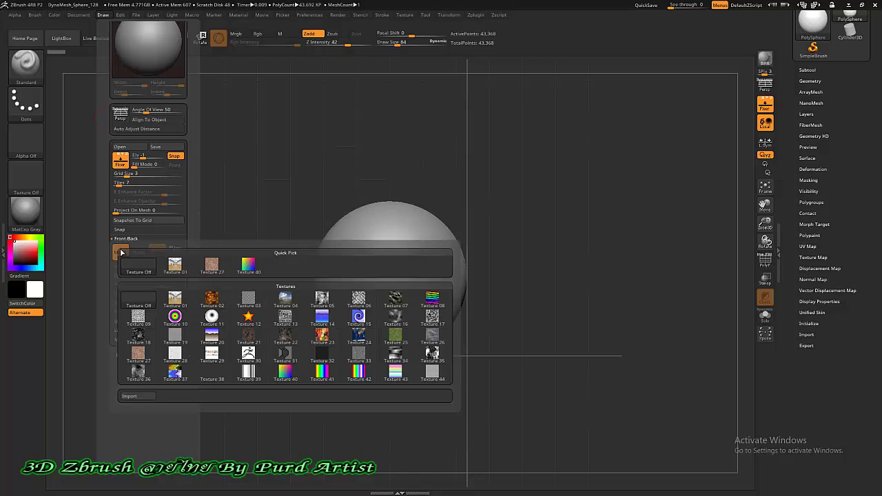
left_click(122, 253)
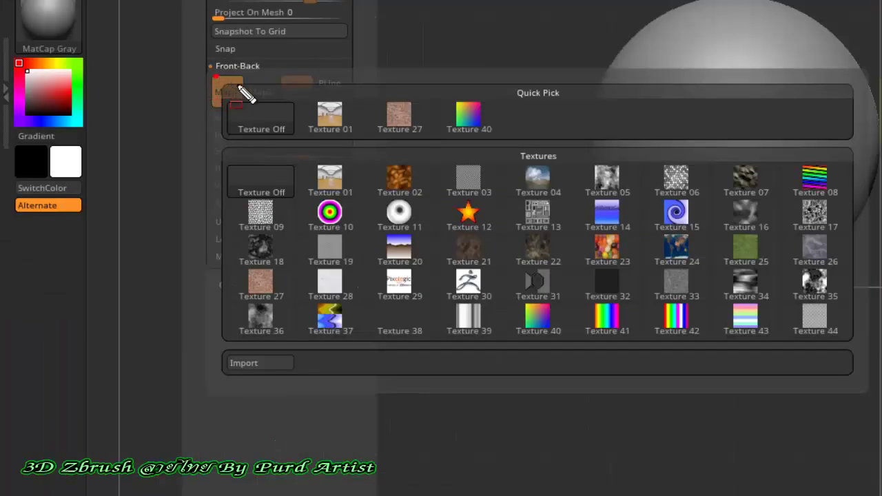
mouse_move(246, 90)
left_mouse_down()
mouse_move(423, 144)
mouse_move(648, 231)
mouse_move(861, 396)
left_mouse_up()
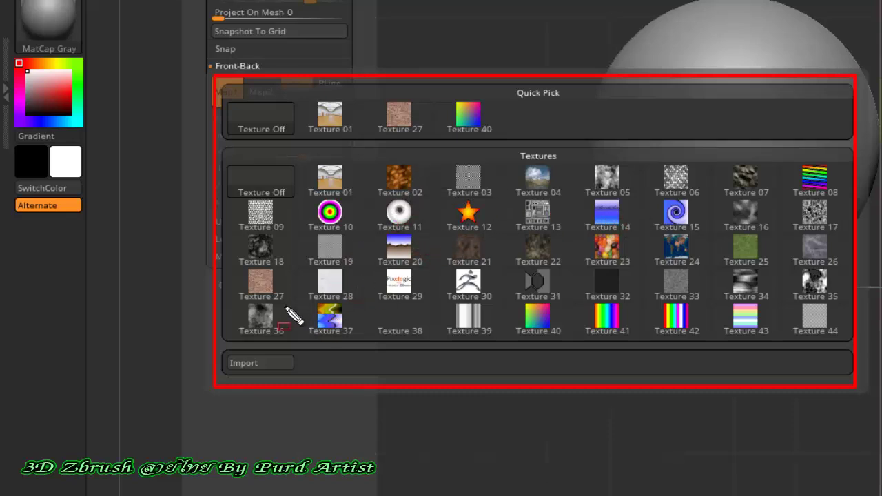
left_click_drag(218, 347, 314, 381)
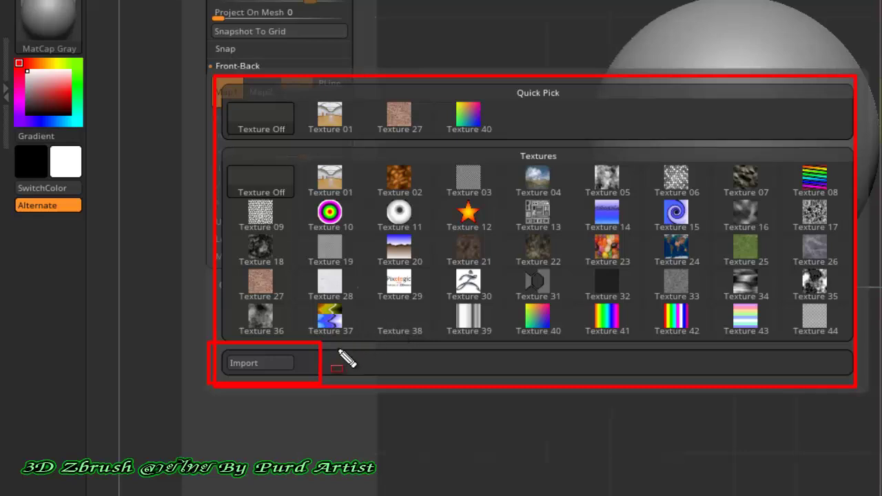
key("a")
Import the side-profile head photo into the Left-Right grid's Map1 slot
left_click_drag(216, 203, 405, 383)
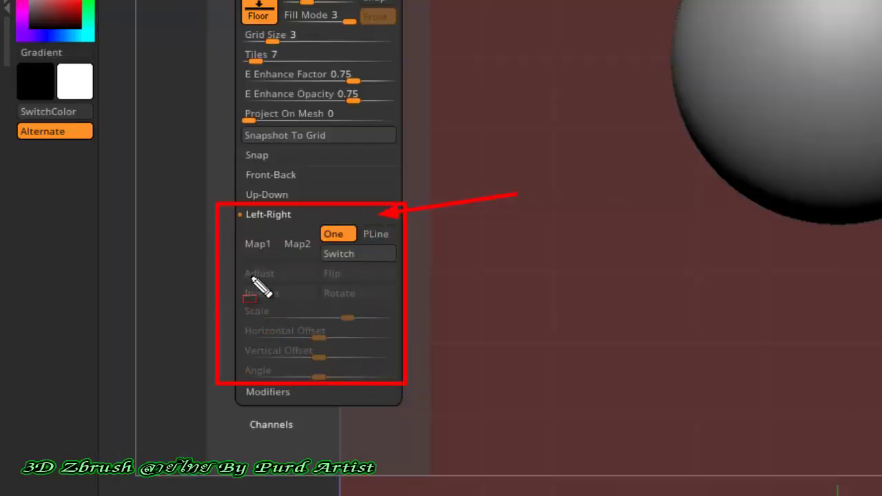
mouse_move(224, 223)
left_mouse_down()
mouse_move(270, 245)
mouse_move(283, 262)
left_mouse_up()
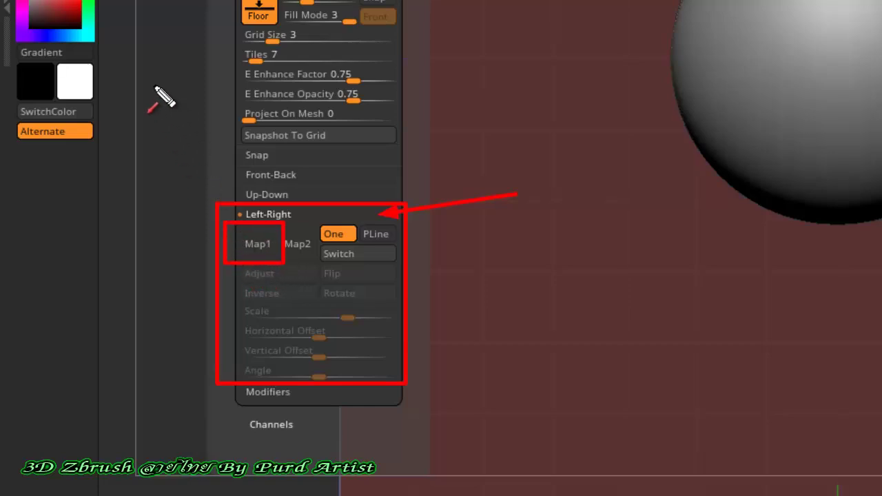
left_click_drag(153, 87, 239, 235)
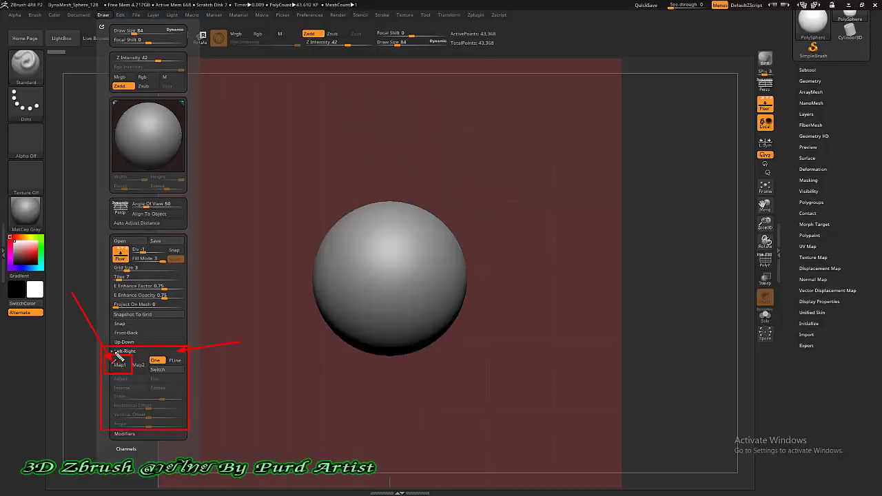
left_click(129, 363)
left_click(138, 348)
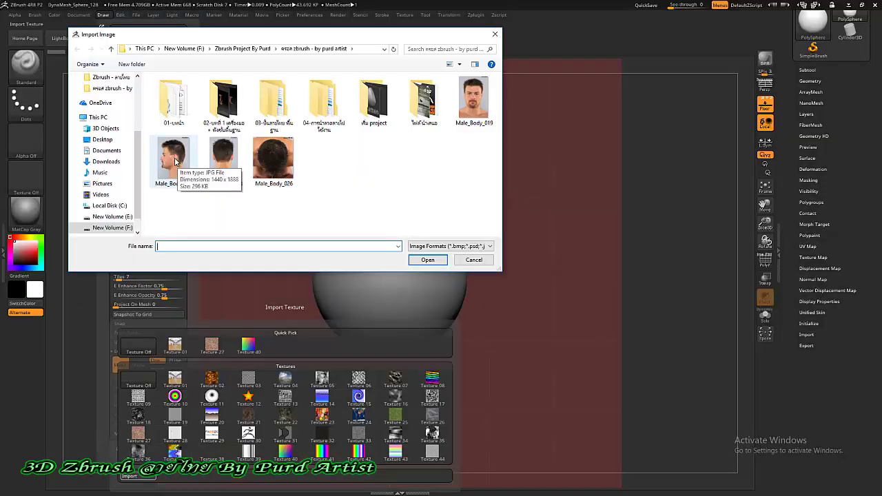
double_click(172, 158)
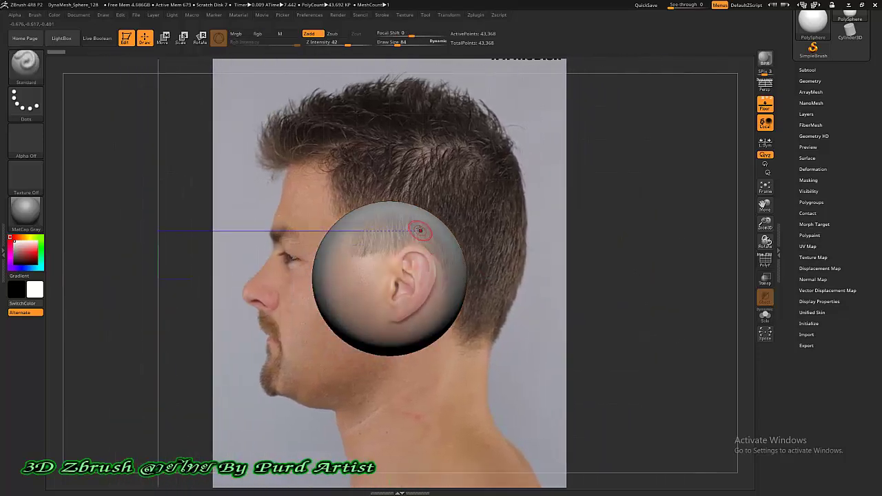
Enlarge the Draw Size three steps and switch to the Move brush (B, M, V)
key("bracketright")
key("bracketright")
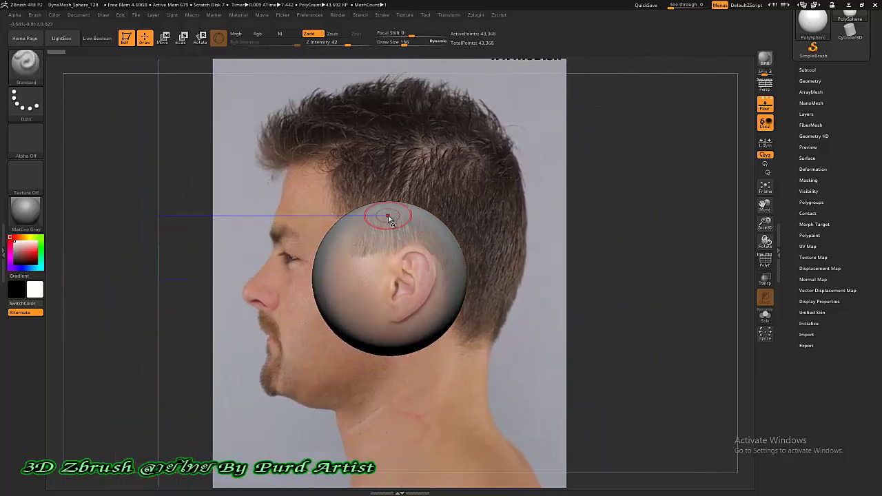
key("bracketright")
key("bracketright")
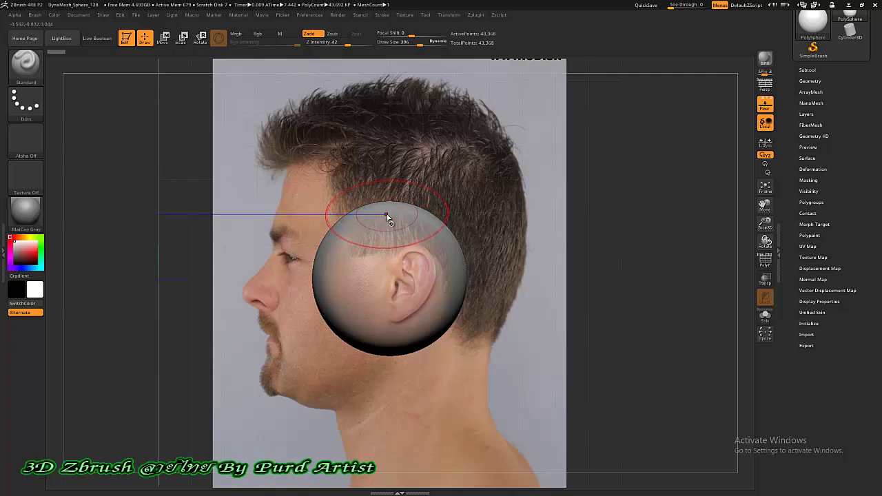
key("bracketright")
key("b")
key("m")
key("v")
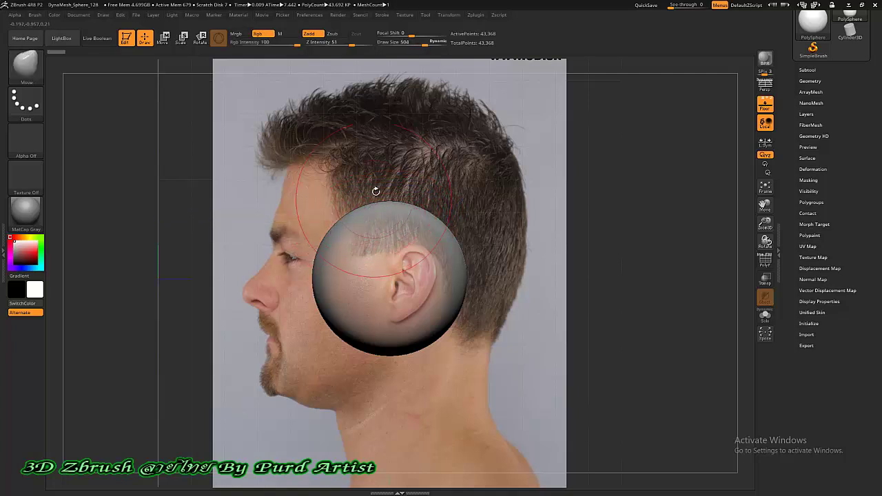
Pull the sphere's crown, forehead, jaw, back of head and face to match the profile photo
left_click_drag(391, 204, 341, 141)
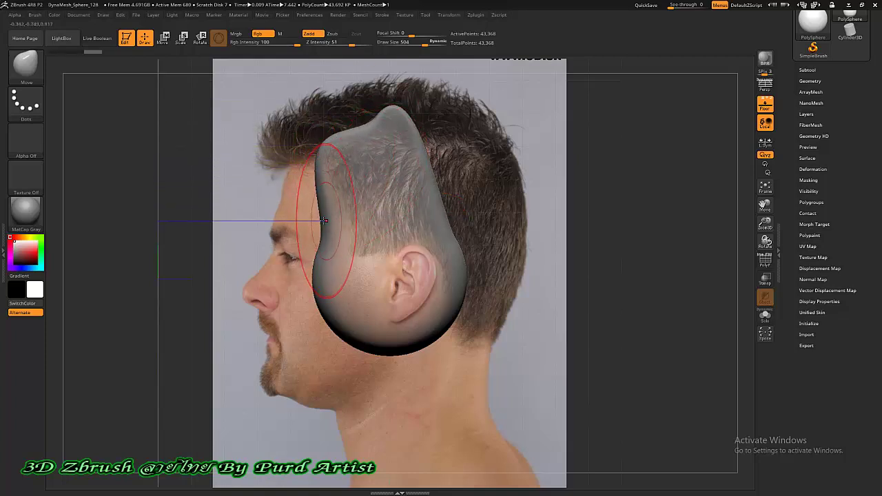
mouse_move(320, 227)
left_mouse_down()
mouse_move(302, 236)
mouse_move(258, 296)
mouse_move(295, 339)
mouse_move(285, 385)
mouse_move(375, 393)
mouse_move(382, 363)
left_mouse_up()
left_click_drag(439, 319, 376, 276, "shift")
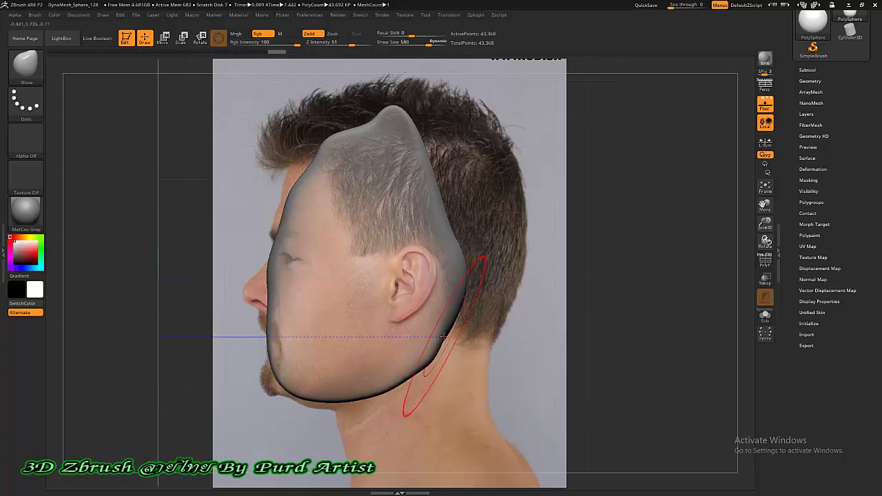
mouse_move(444, 342)
left_mouse_down()
mouse_move(494, 239)
mouse_move(524, 211)
left_mouse_up()
mouse_move(502, 173)
left_mouse_down()
mouse_move(414, 124)
mouse_move(422, 102)
mouse_move(266, 124)
left_mouse_up()
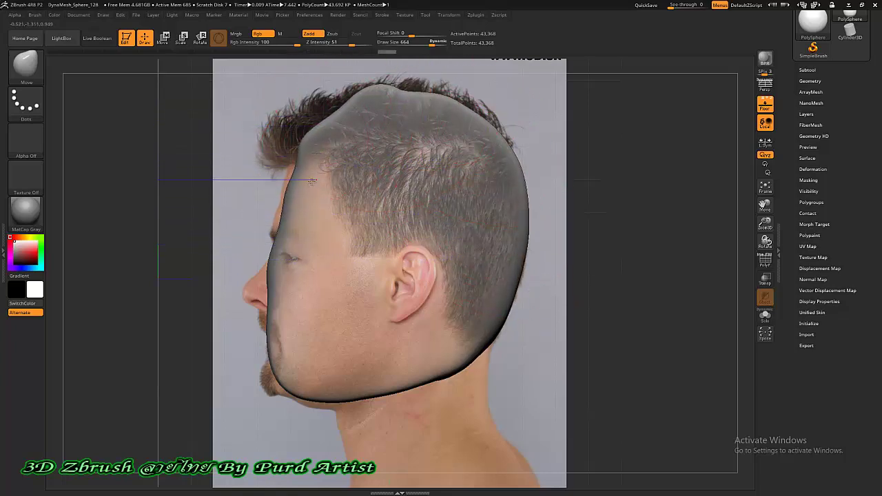
left_click_drag(284, 275, 246, 275)
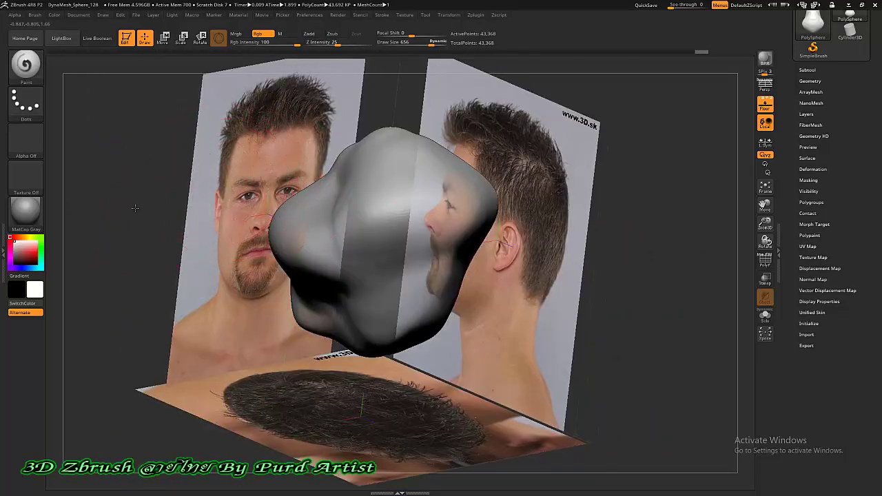
Reopen the Front-Back grid settings showing the 1440×2067 face photo in Map1
mouse_move(138, 209)
left_mouse_down()
mouse_move(126, 204)
mouse_move(188, 206)
mouse_move(151, 203)
left_mouse_up()
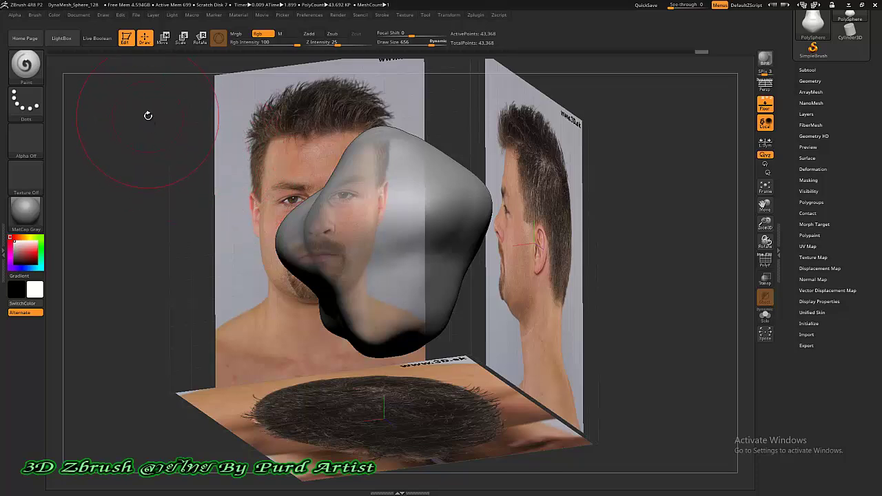
left_click_drag(151, 183, 114, 69)
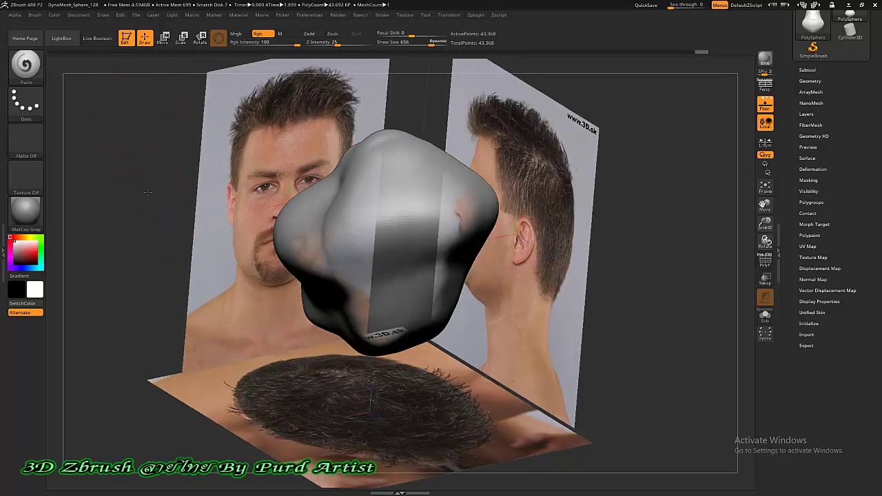
left_click(103, 15)
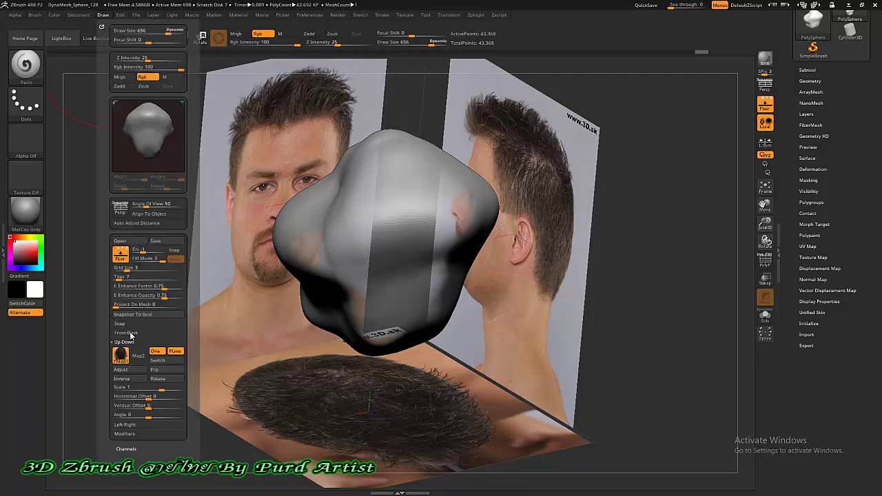
left_click(129, 334)
left_click_drag(104, 314, 105, 284)
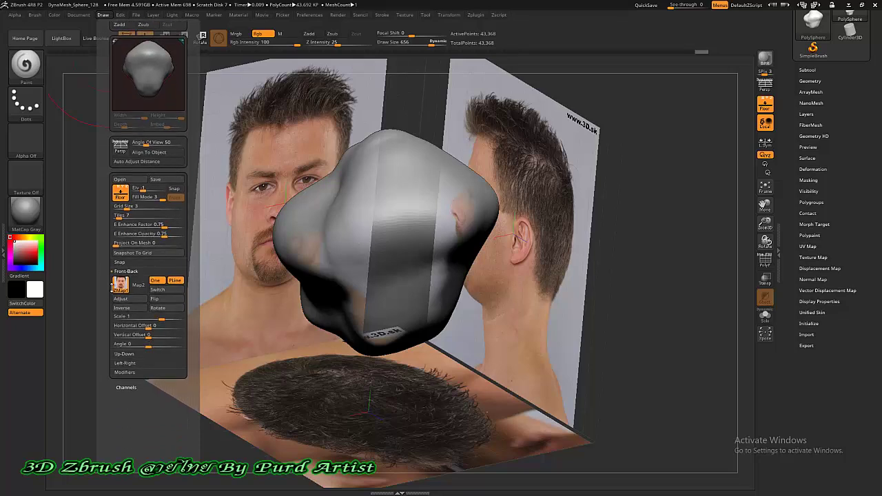
mouse_move(231, 207)
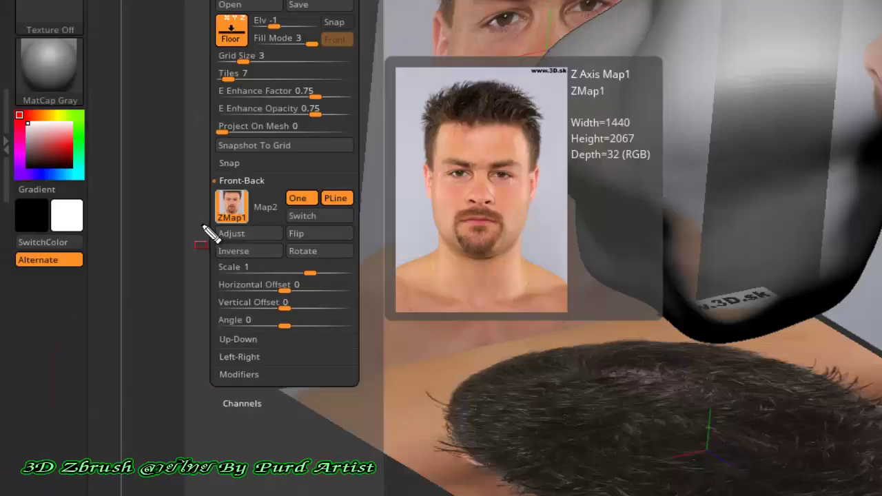
left_click_drag(202, 225, 293, 246)
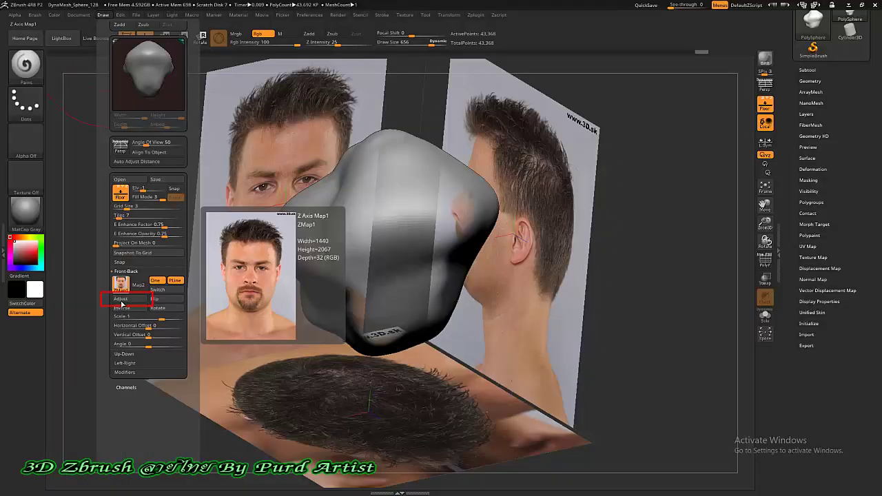
Crop the front face photo to a 742×550 strip framing the eyes and brow
left_click(122, 301)
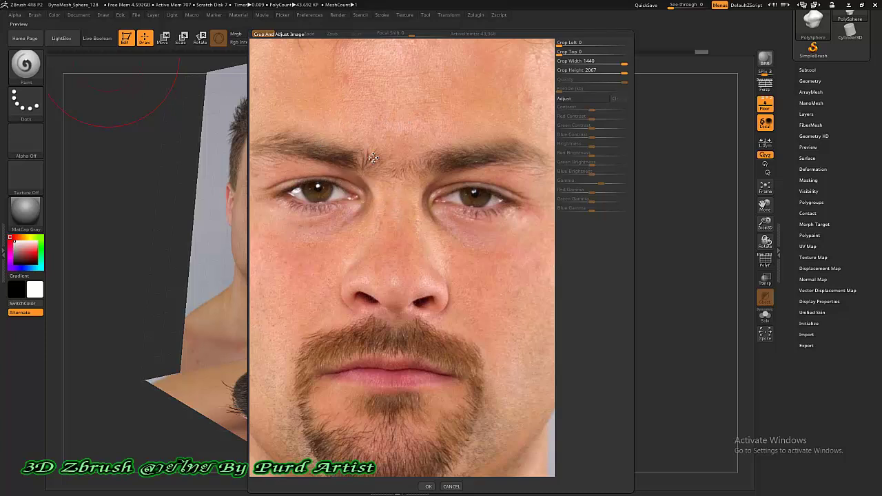
mouse_move(339, 131)
left_mouse_down()
mouse_move(401, 241)
mouse_move(387, 161)
left_mouse_up()
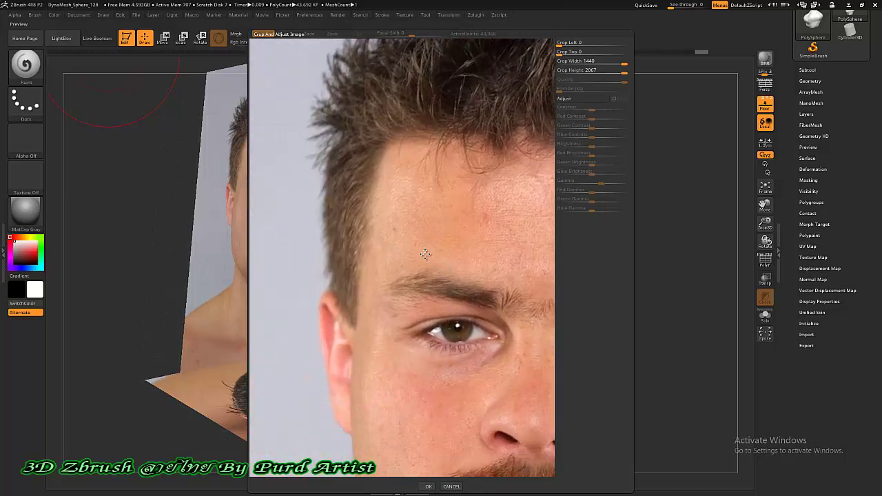
mouse_move(445, 225)
left_mouse_down()
mouse_move(398, 272)
mouse_move(445, 260)
mouse_move(409, 228)
mouse_move(410, 244)
mouse_move(371, 283)
left_mouse_up()
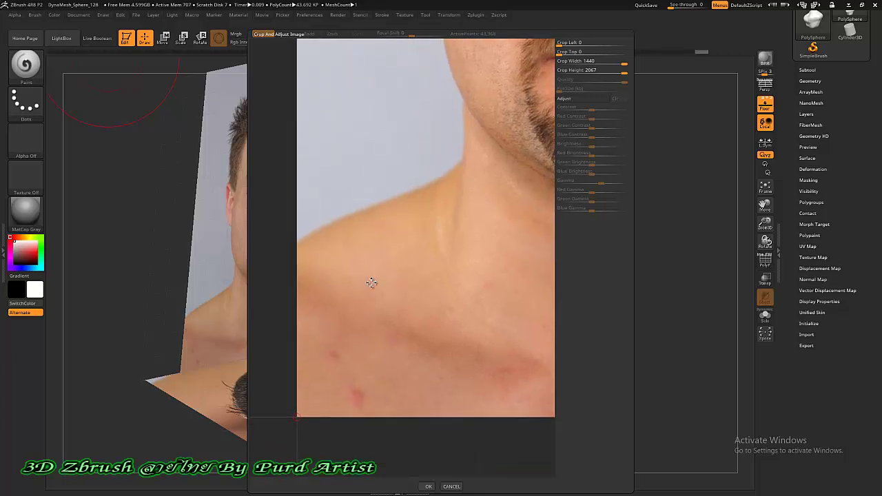
mouse_move(298, 414)
left_mouse_down()
mouse_move(415, 244)
mouse_move(374, 275)
mouse_move(294, 417)
left_mouse_up()
mouse_move(297, 416)
left_mouse_down()
mouse_move(407, 220)
mouse_move(418, 174)
left_mouse_up()
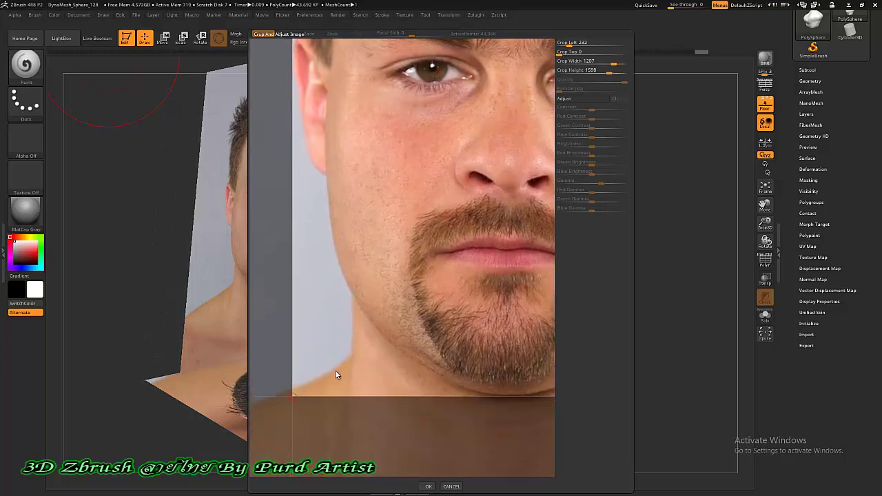
left_click_drag(294, 398, 345, 148)
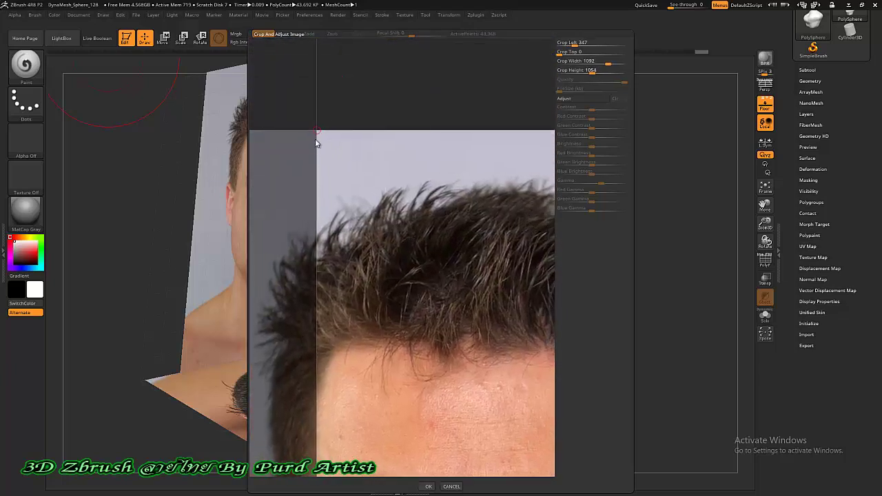
left_click_drag(322, 145, 394, 276)
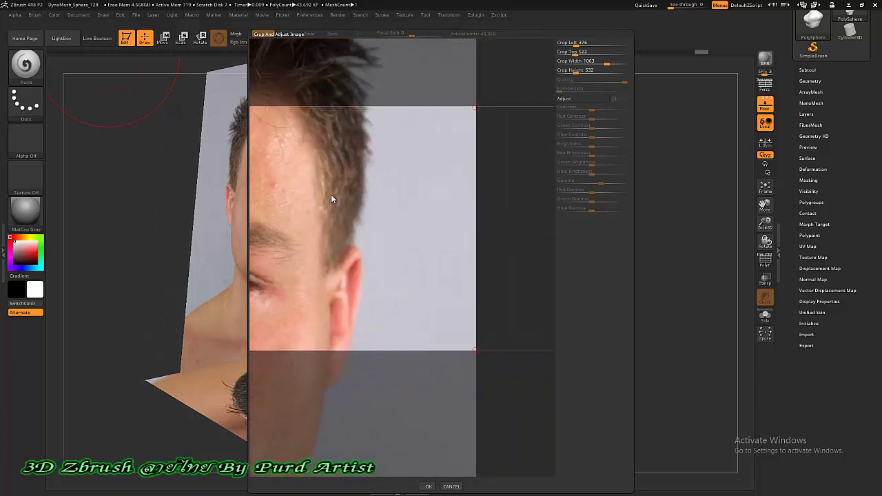
left_click_drag(468, 354, 319, 362)
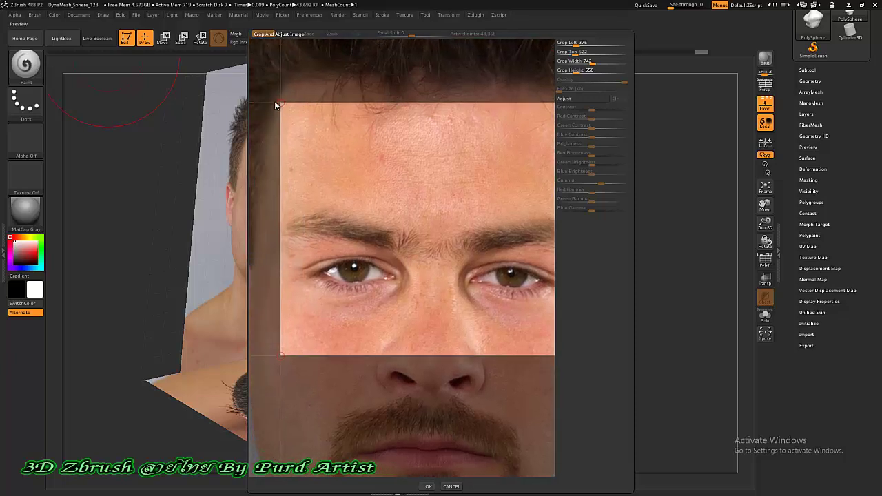
left_click_drag(275, 104, 274, 188)
key("Return")
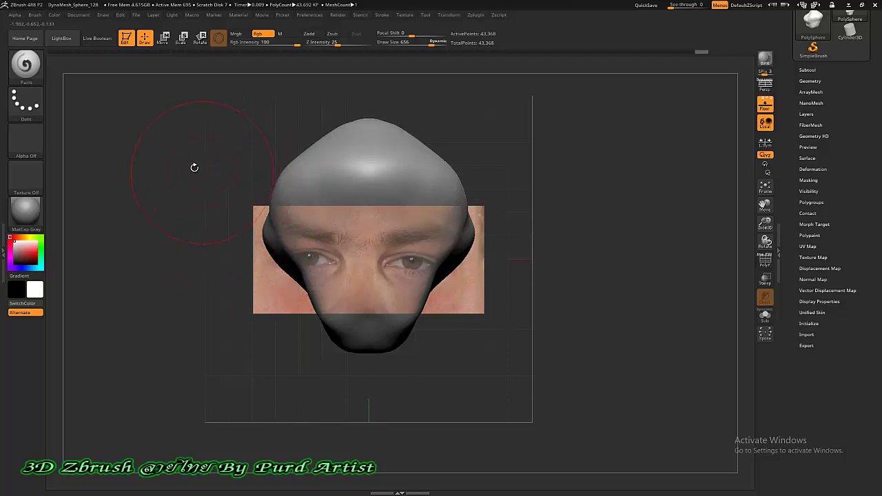
left_click(104, 16)
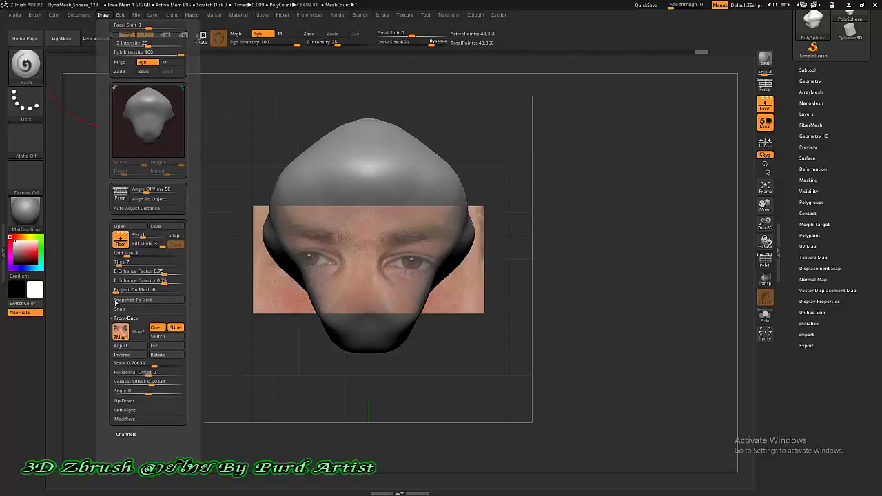
left_click_drag(208, 203, 233, 227)
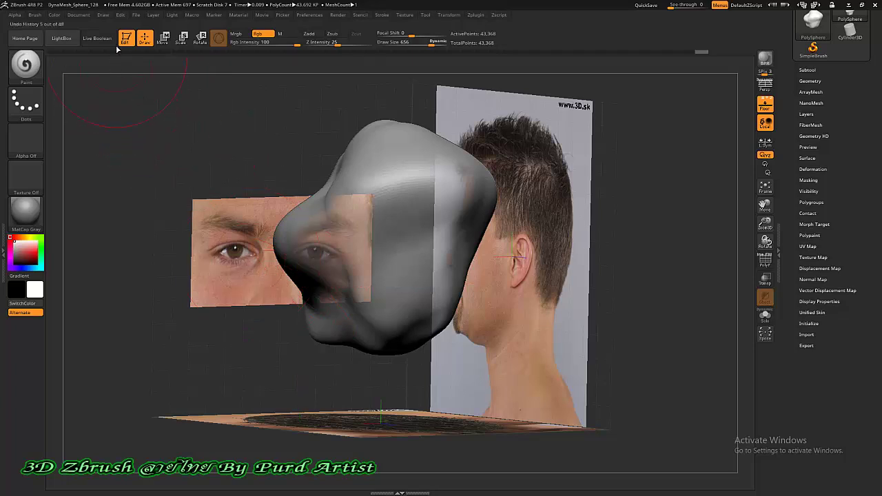
left_click(103, 17)
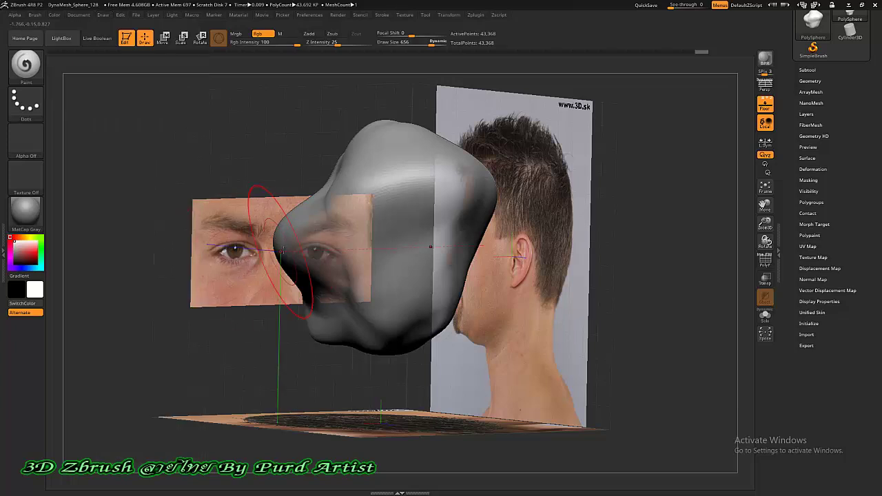
mouse_move(177, 177)
left_mouse_down("shift")
mouse_move(192, 173)
mouse_move(227, 191)
left_mouse_up("shift")
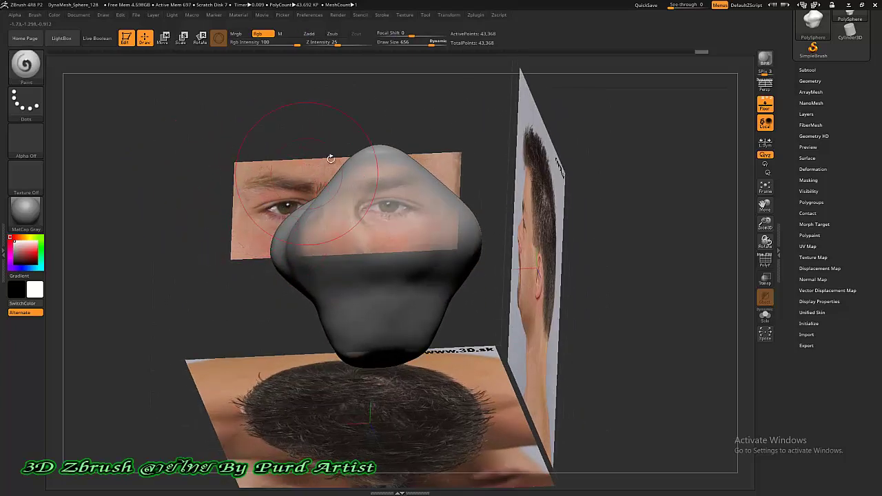
left_click(761, 107)
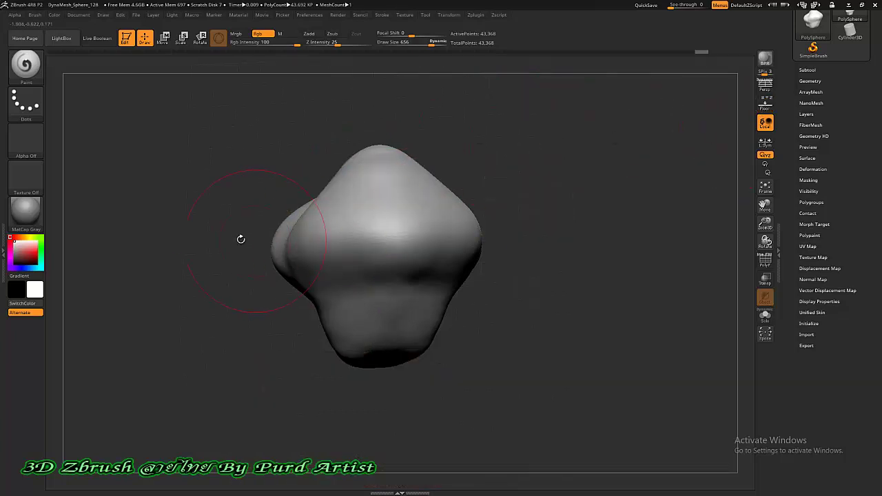
mouse_move(240, 238)
left_mouse_down()
mouse_move(209, 240)
mouse_move(227, 213)
left_mouse_up()
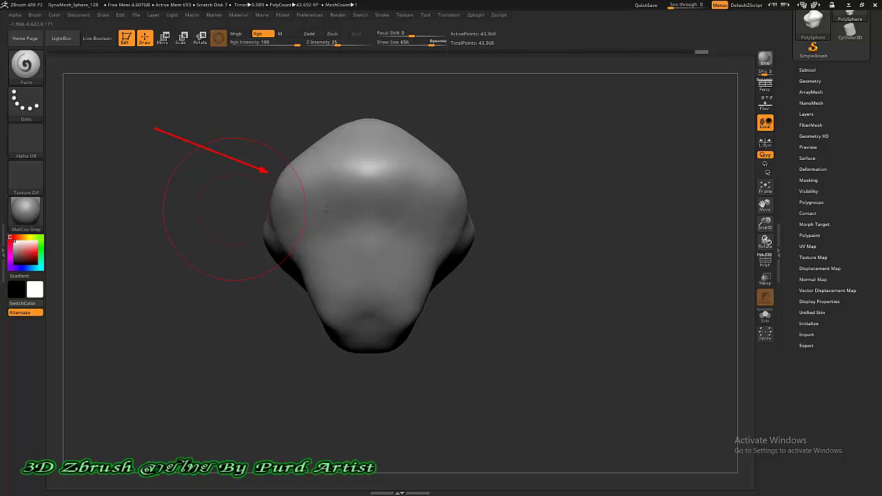
left_click(764, 103)
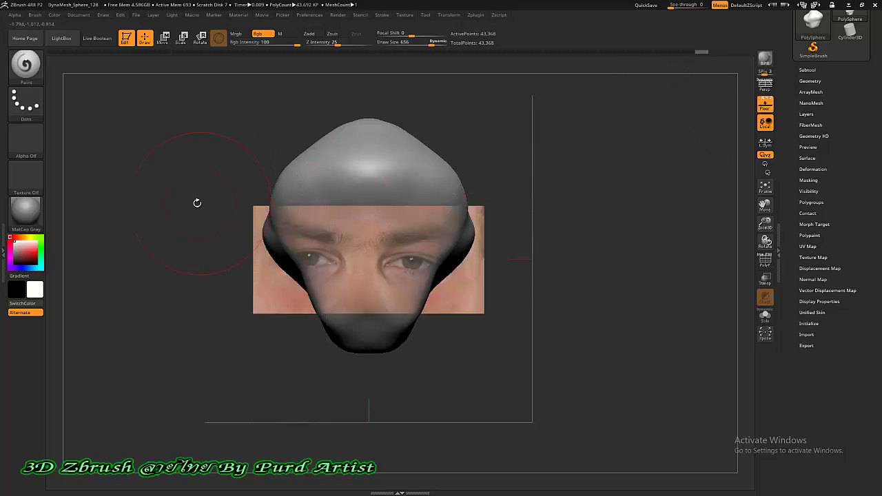
left_click_drag(192, 198, 305, 168)
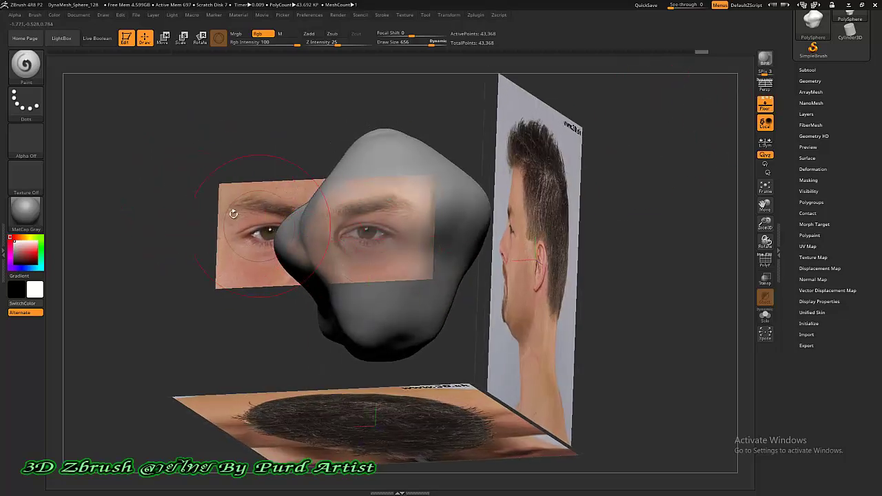
mouse_move(178, 194)
left_mouse_down()
mouse_move(147, 217)
mouse_move(158, 202)
left_mouse_up()
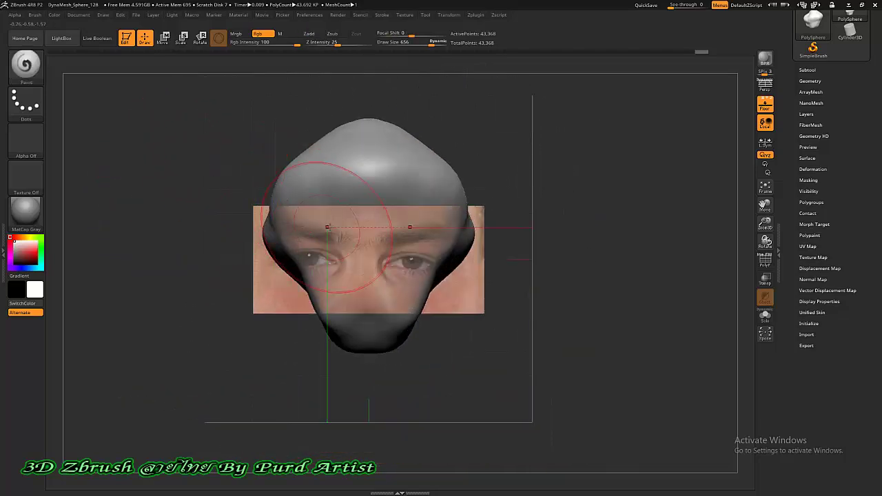
left_click_drag(275, 177, 263, 178)
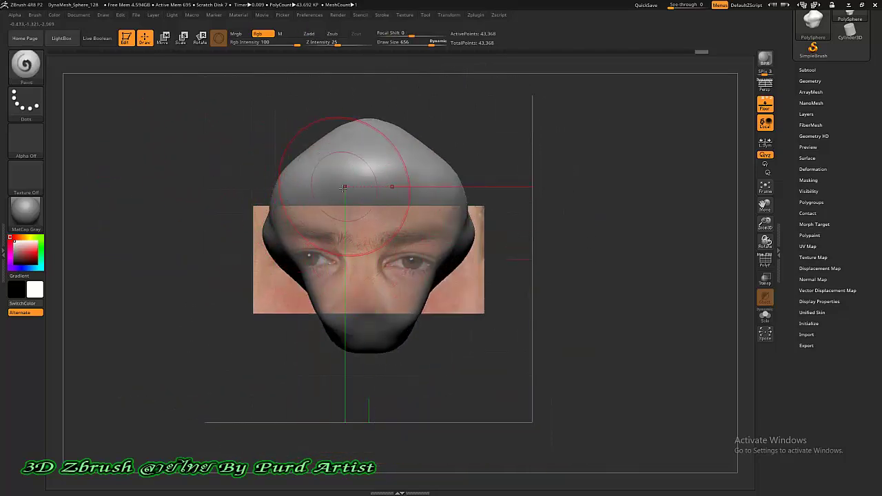
Raise the floor grid with the Elv slider, checking the side photo and floor
left_click(102, 15)
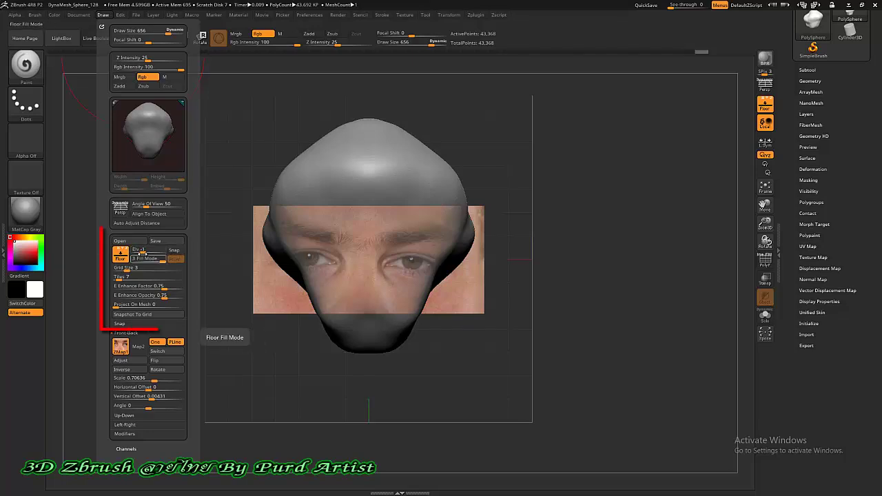
left_click_drag(139, 249, 143, 249)
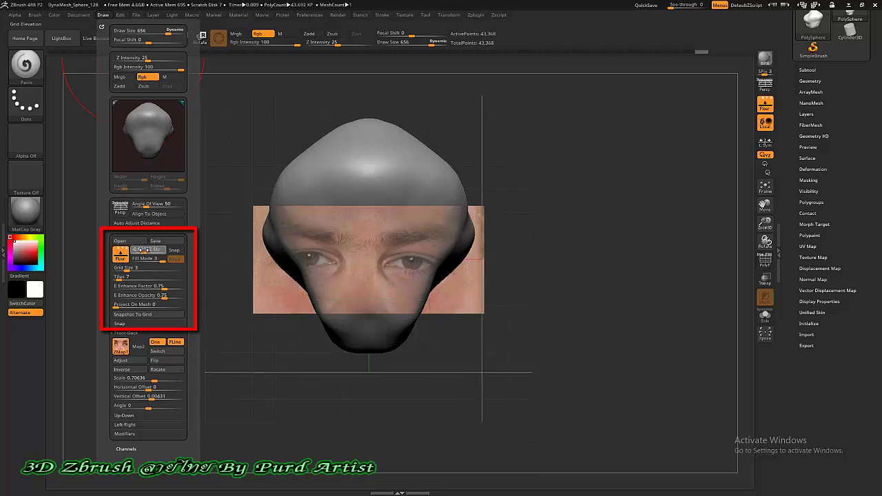
left_click_drag(143, 249, 142, 249)
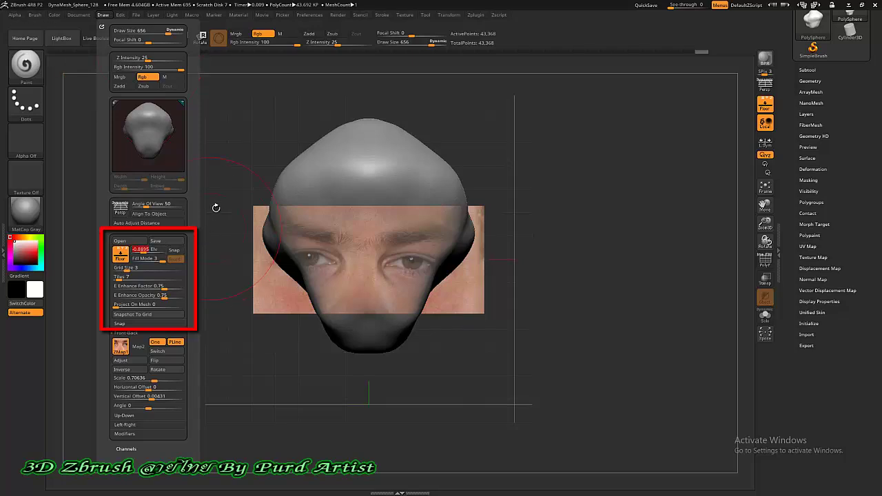
mouse_move(224, 171)
left_mouse_down()
mouse_move(237, 183)
mouse_move(138, 122)
left_mouse_up()
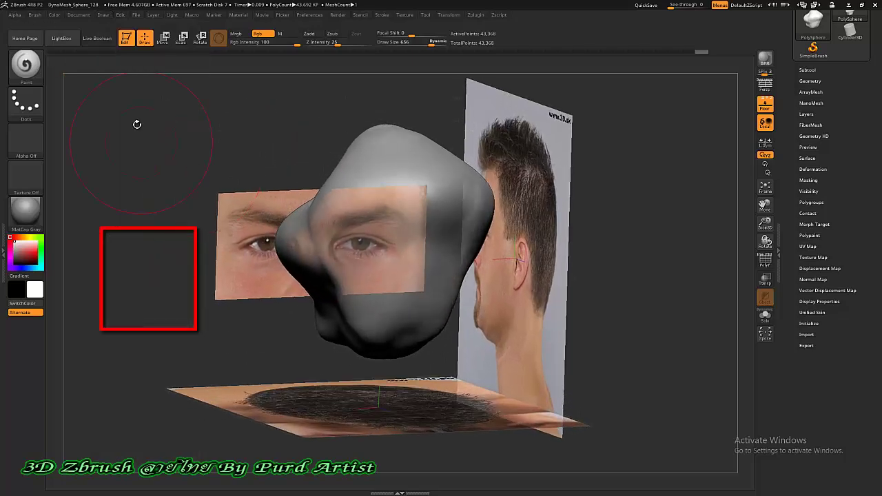
left_click(84, 18)
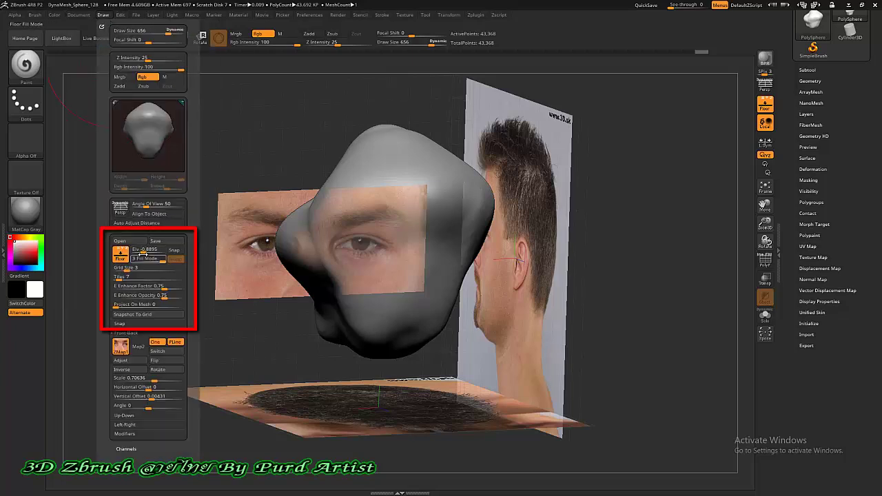
left_click_drag(143, 252, 141, 253)
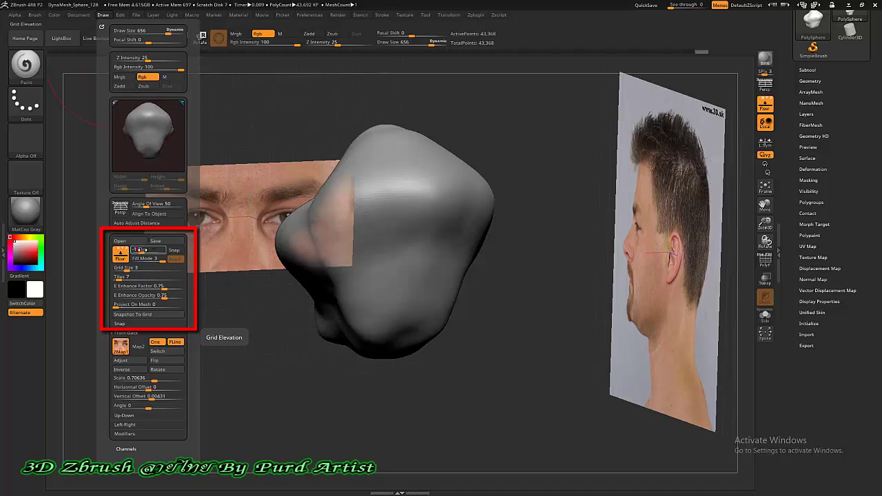
left_click_drag(139, 249, 146, 249)
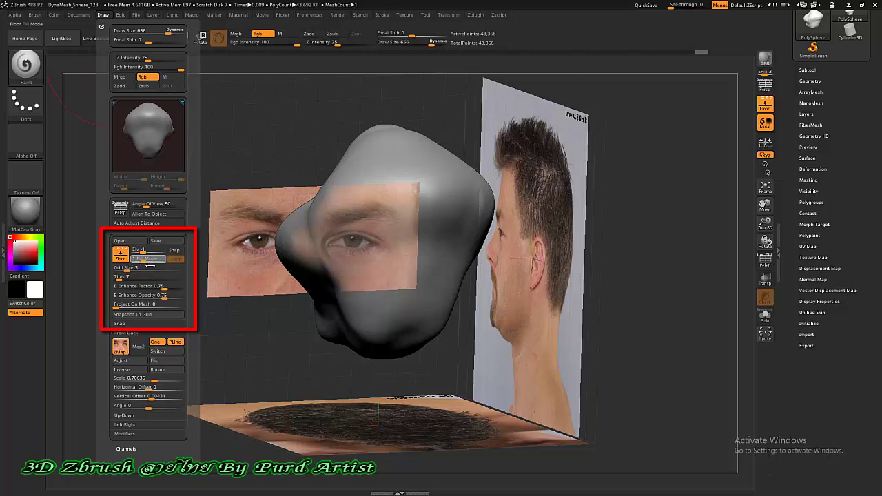
Try a larger Grid Size for the reference planes, then undo it
mouse_move(259, 305)
left_mouse_down()
mouse_move(240, 309)
mouse_move(202, 153)
left_mouse_up()
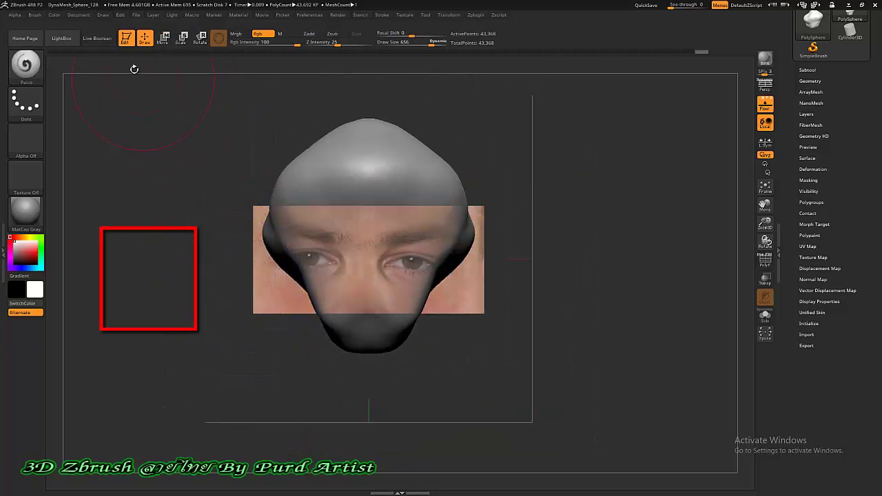
left_click(103, 14)
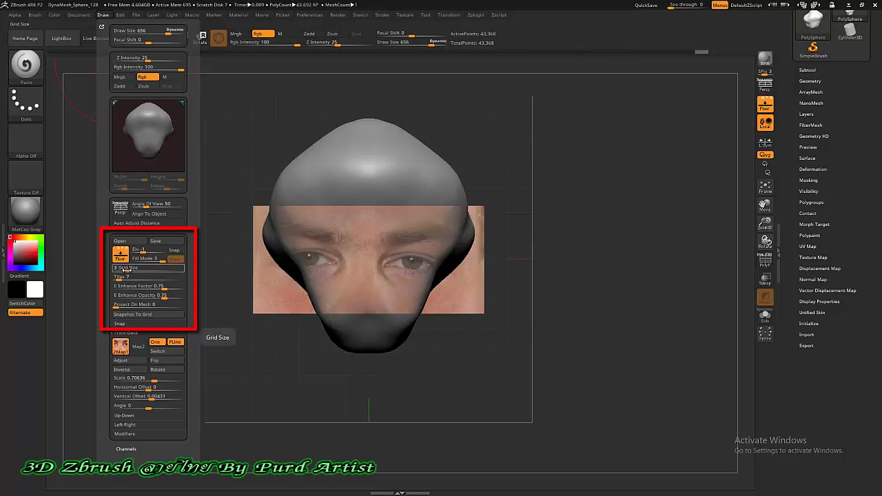
left_click_drag(126, 271, 179, 270)
key("ctrl+z")
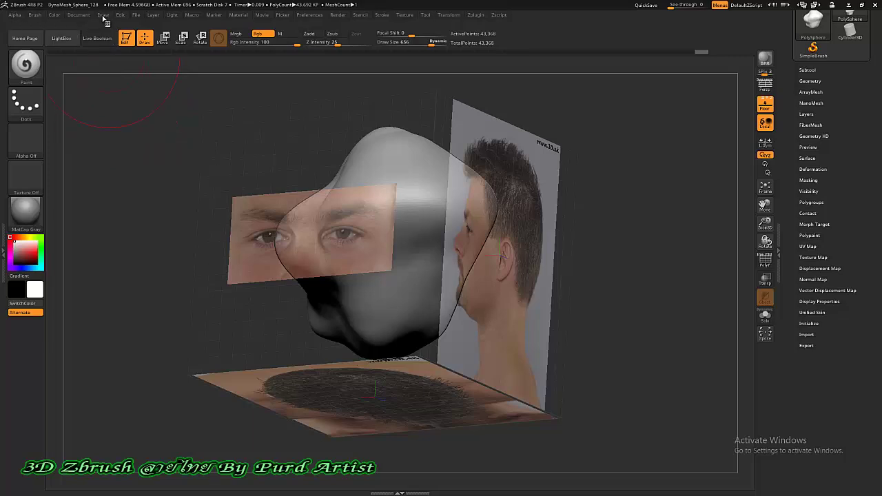
Open the Front-Back ZMap1 texture picker to reach the Texture Off option
left_click(103, 16)
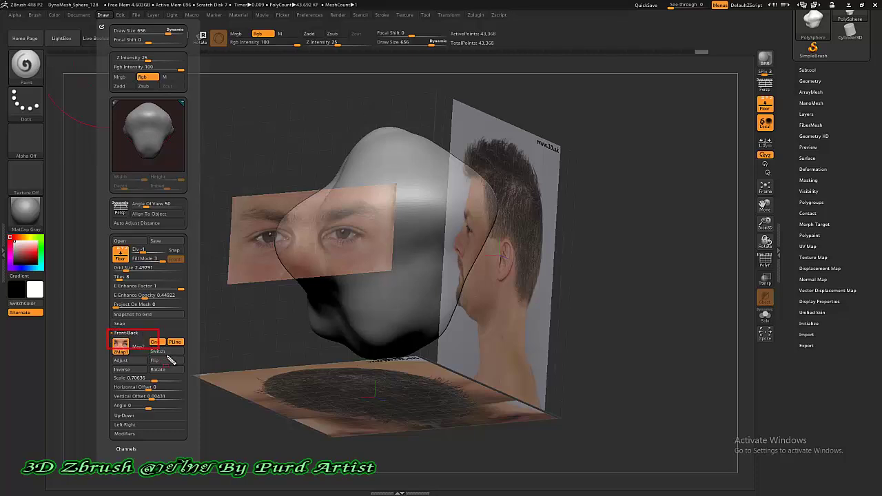
left_click_drag(109, 331, 185, 383)
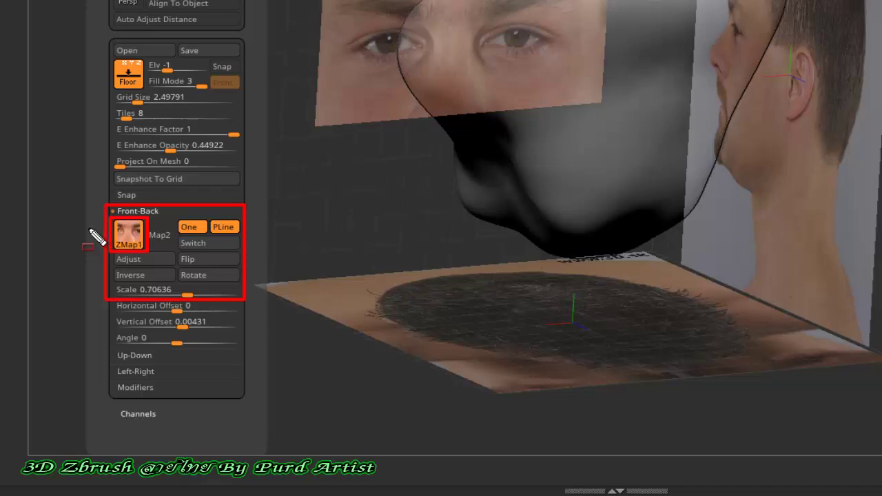
left_click_drag(44, 215, 103, 235)
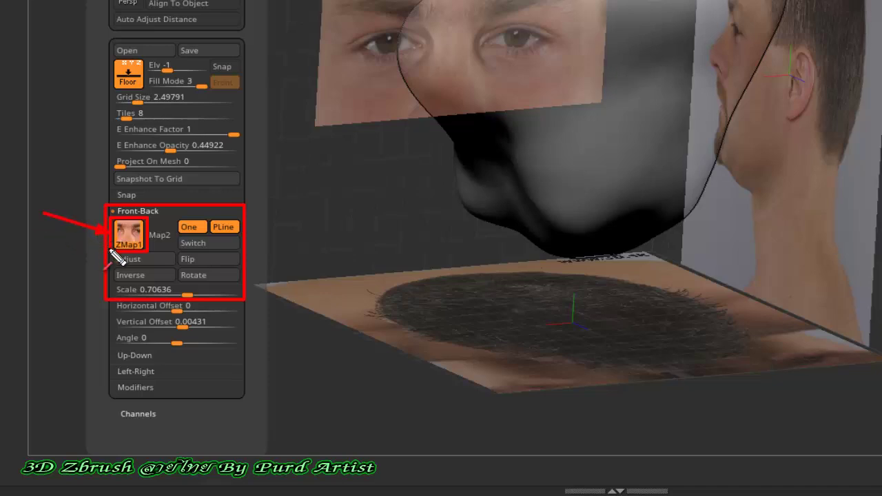
left_click(140, 241)
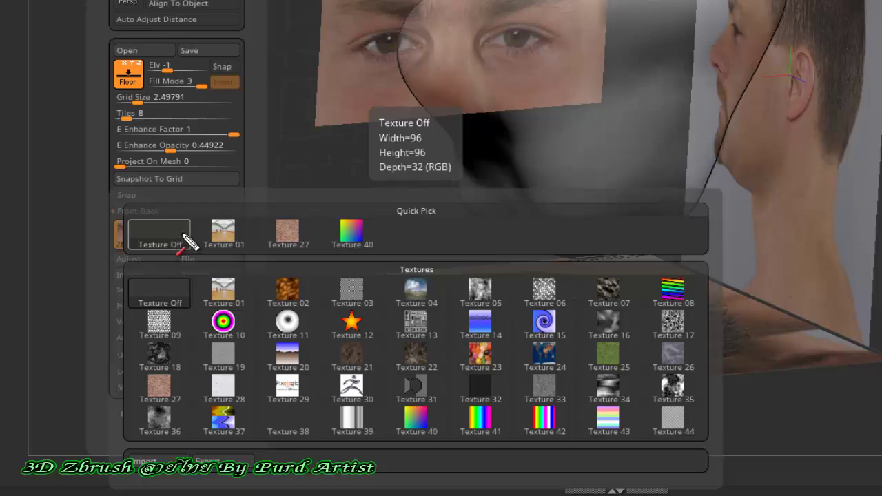
left_click_drag(44, 132, 33, 127)
left_click_drag(108, 198, 124, 219)
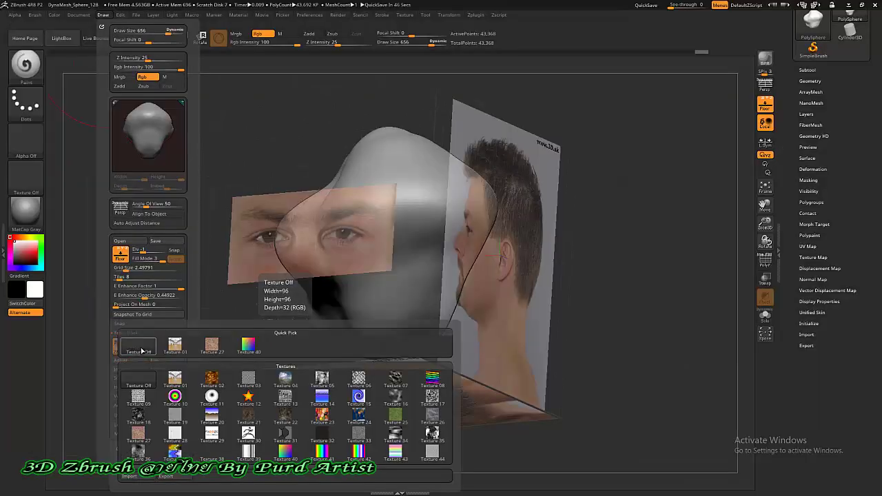
Set the front face map and the Up-Down floor hair map to Texture Off
left_click(141, 351)
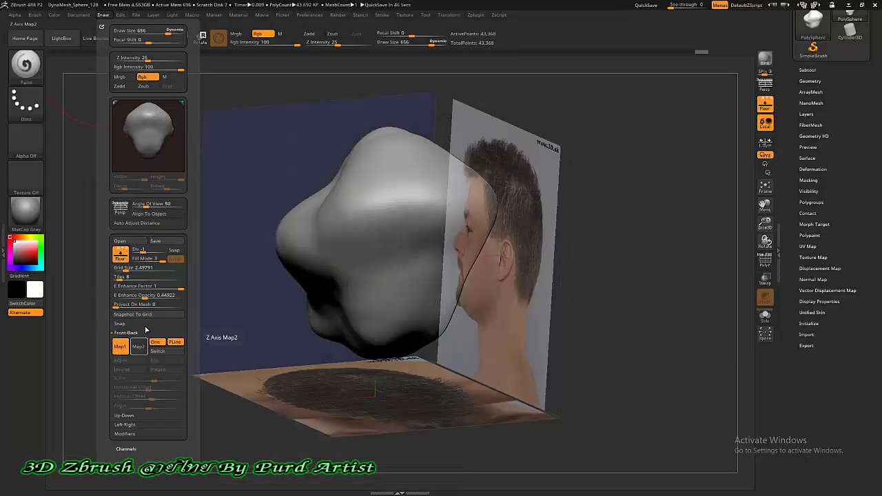
left_click_drag(123, 270, 136, 280)
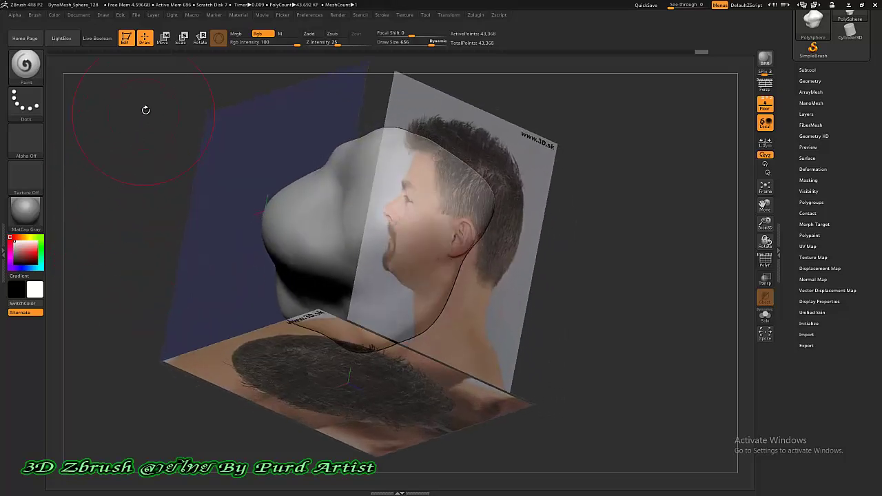
left_click(104, 15)
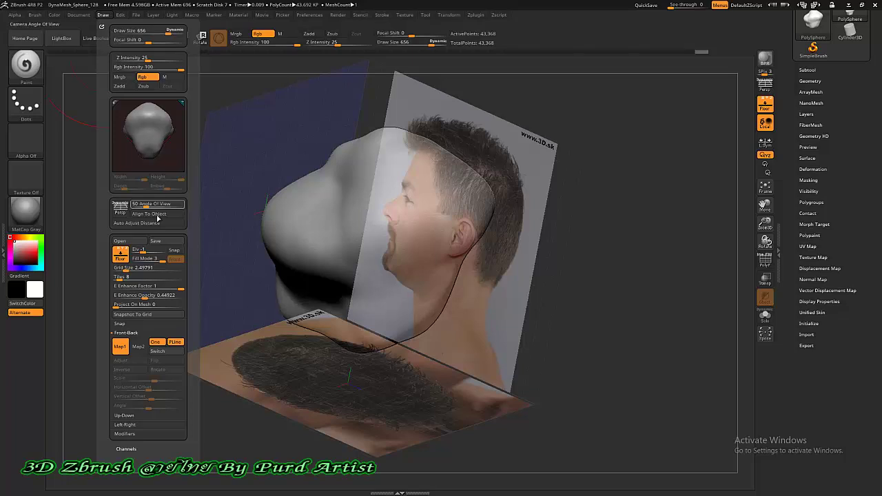
left_click(124, 415)
mouse_move(119, 356)
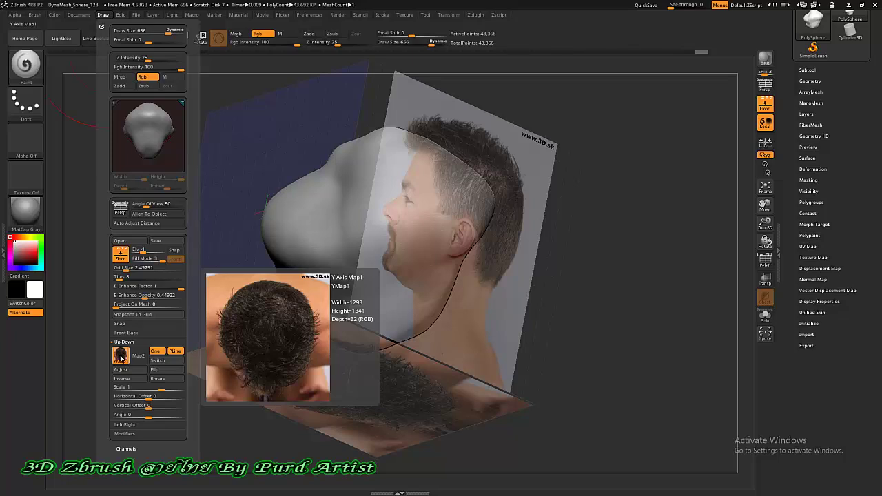
left_click(119, 355)
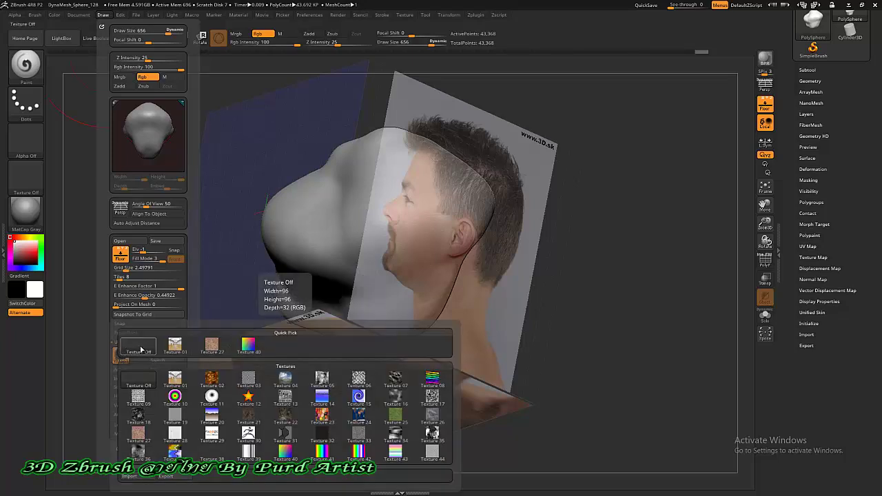
left_click(141, 349)
Set the Left-Right side-profile map to Texture Off
mouse_move(256, 329)
left_mouse_down()
mouse_move(230, 348)
mouse_move(165, 226)
left_mouse_up()
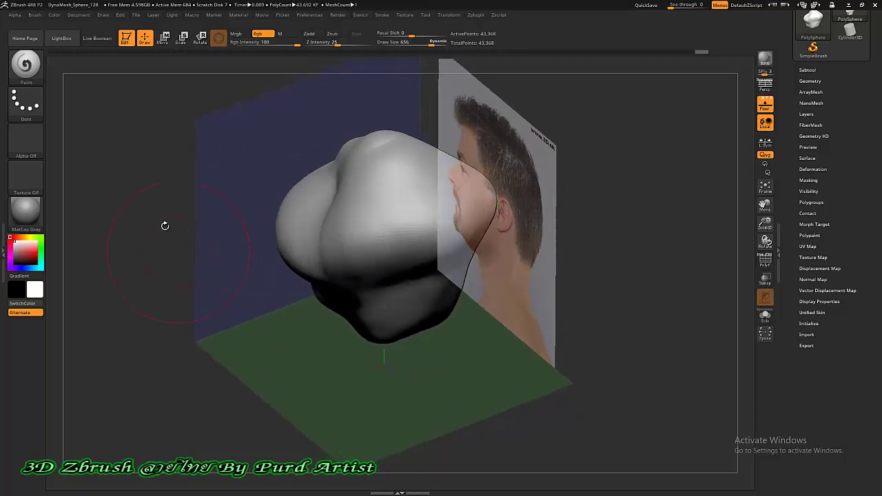
left_click(103, 15)
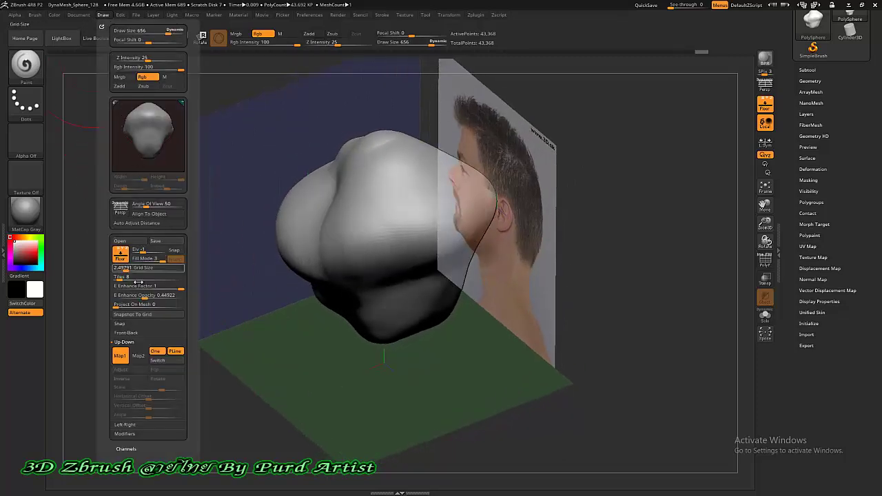
left_click(125, 425)
mouse_move(121, 364)
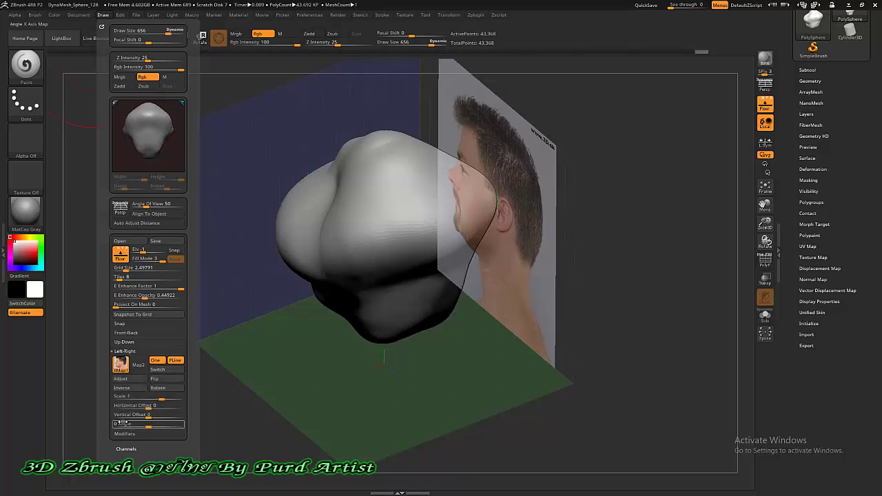
left_click(120, 365)
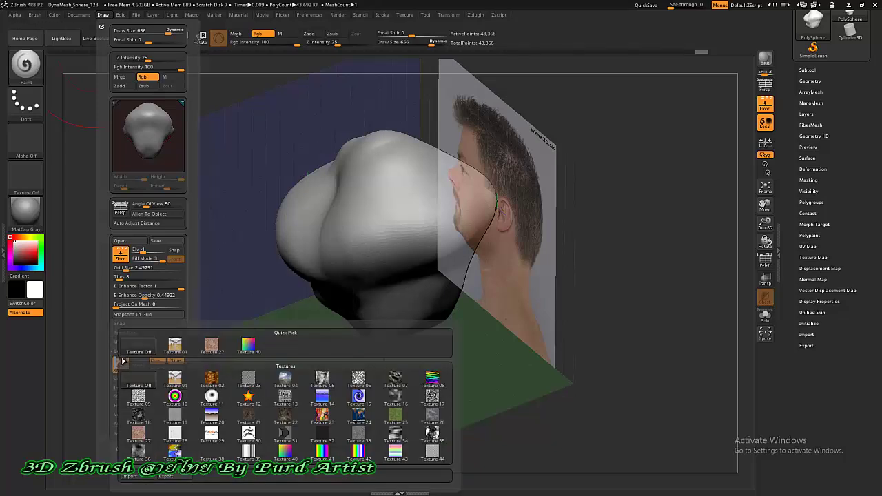
left_click(140, 347)
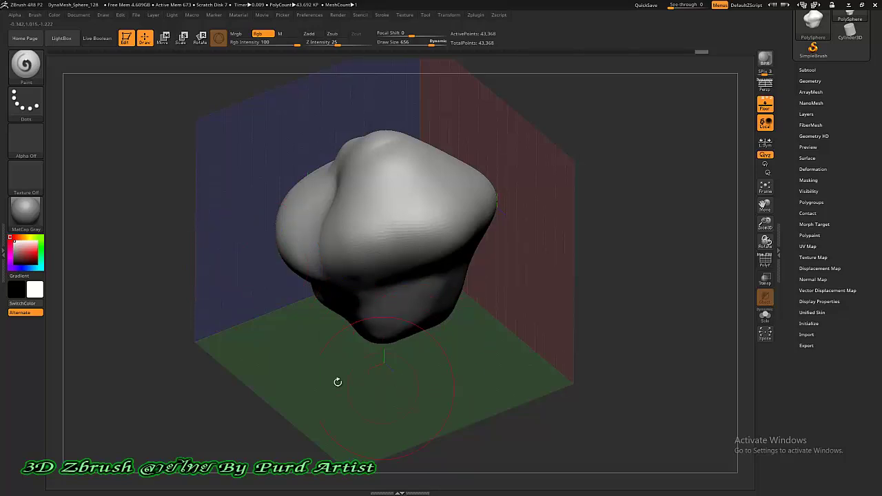
mouse_move(270, 339)
left_mouse_down("shift")
mouse_move(240, 294)
mouse_move(192, 262)
left_mouse_up("shift")
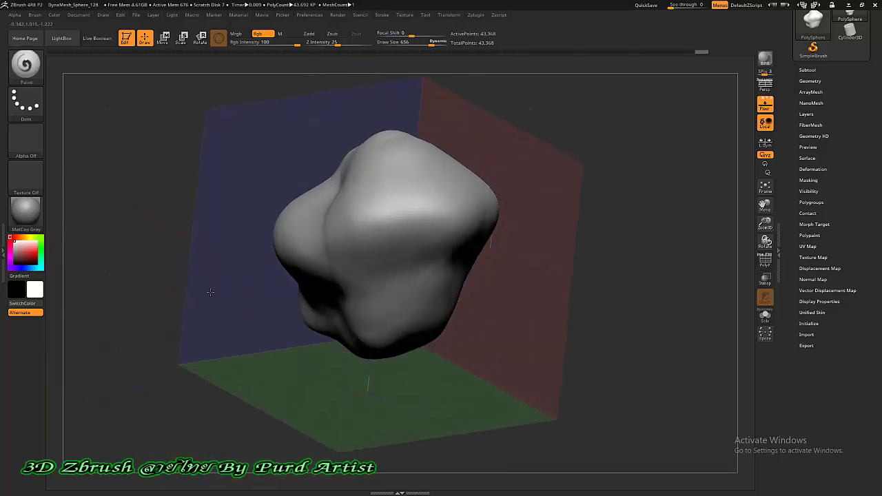